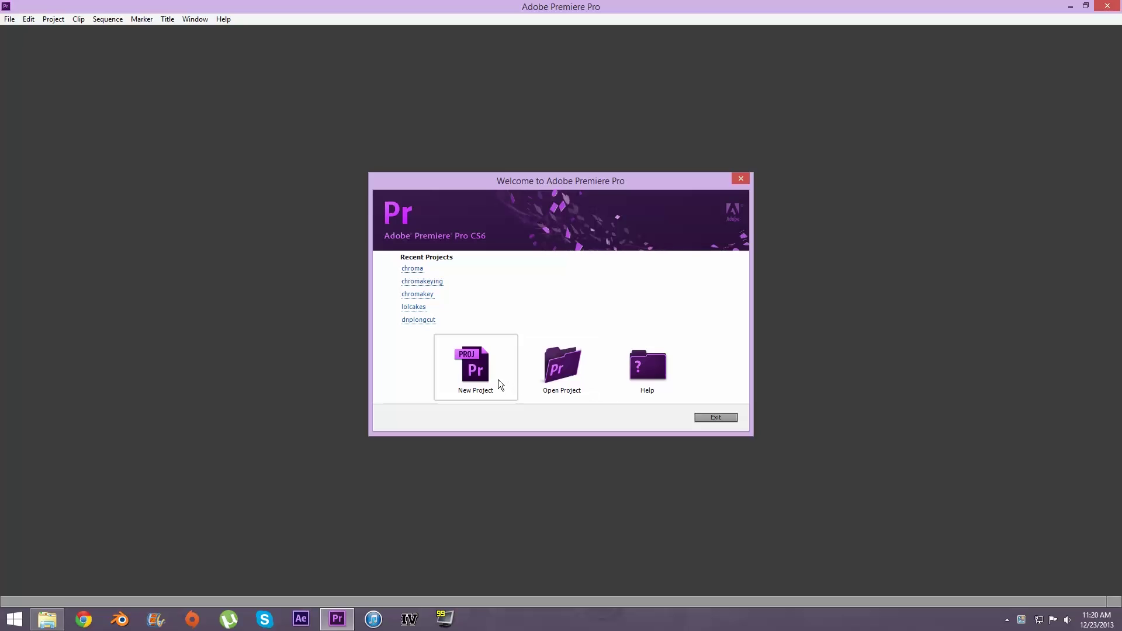
Step: Create a new project named green and accept the default New Sequence settings
click(495, 384)
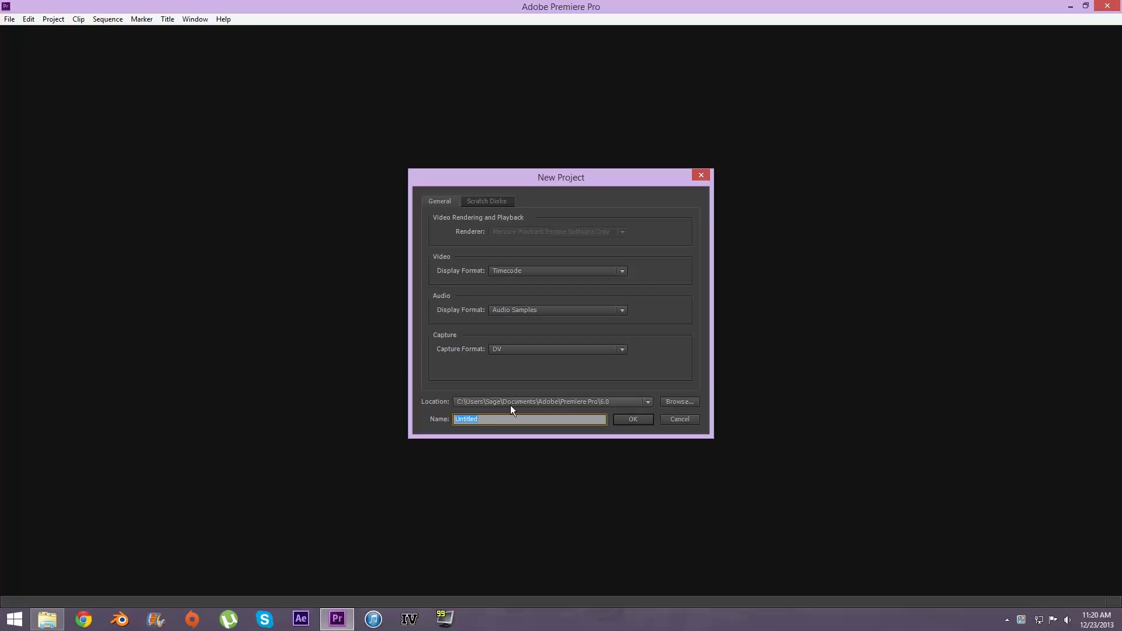
text(green)
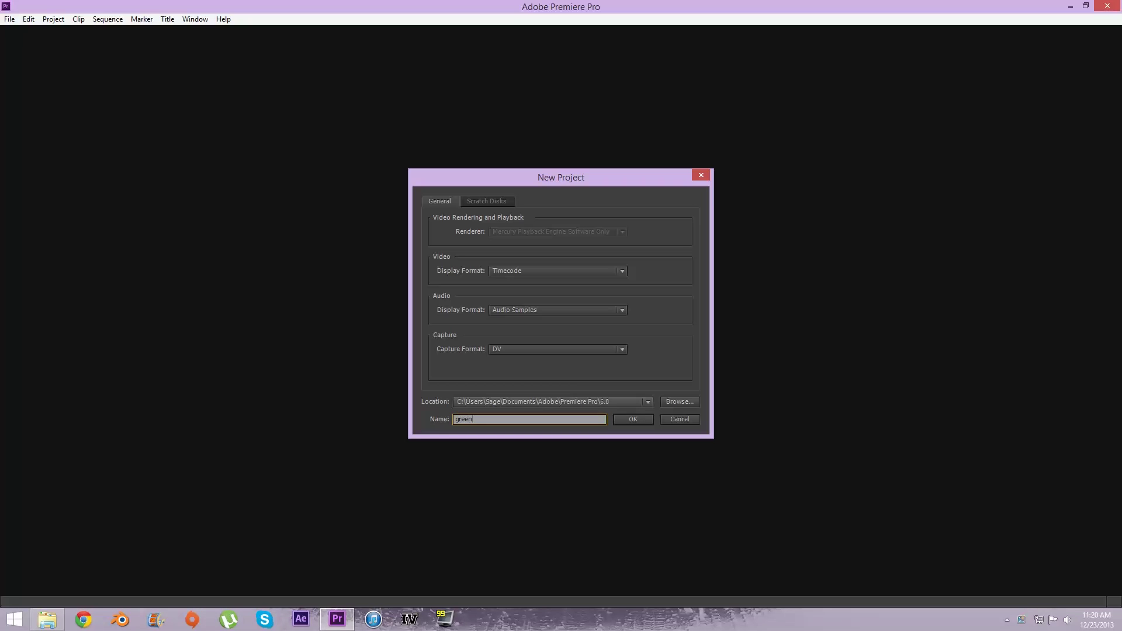
click(630, 422)
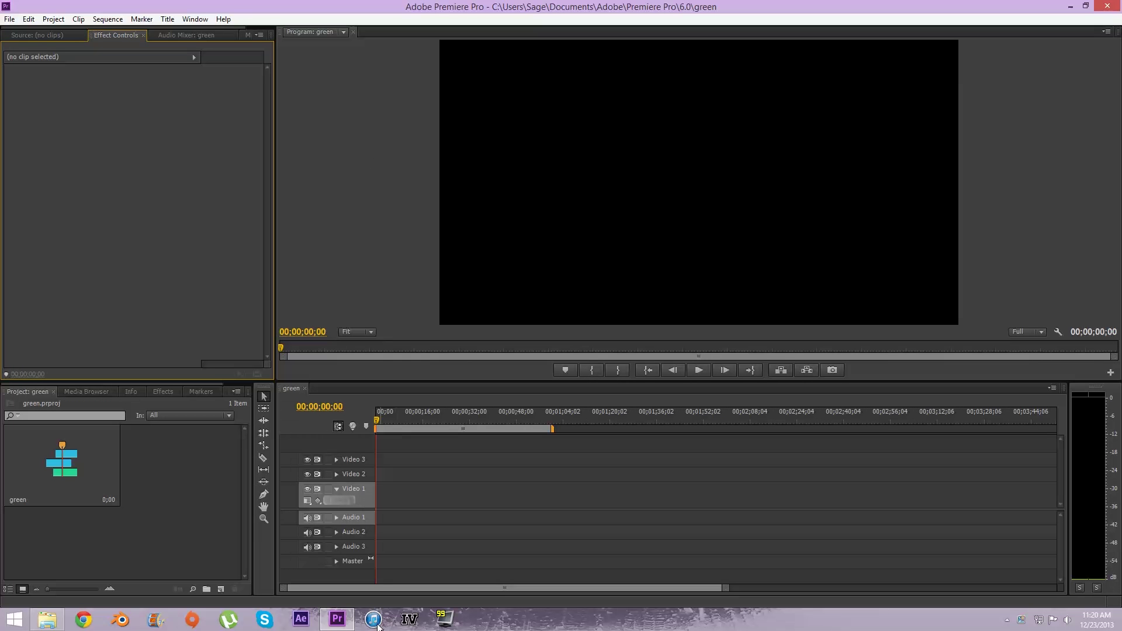
Step: Import VID_20131223_102811 from the Videos > frapsmovies folder into the project
click(9, 18)
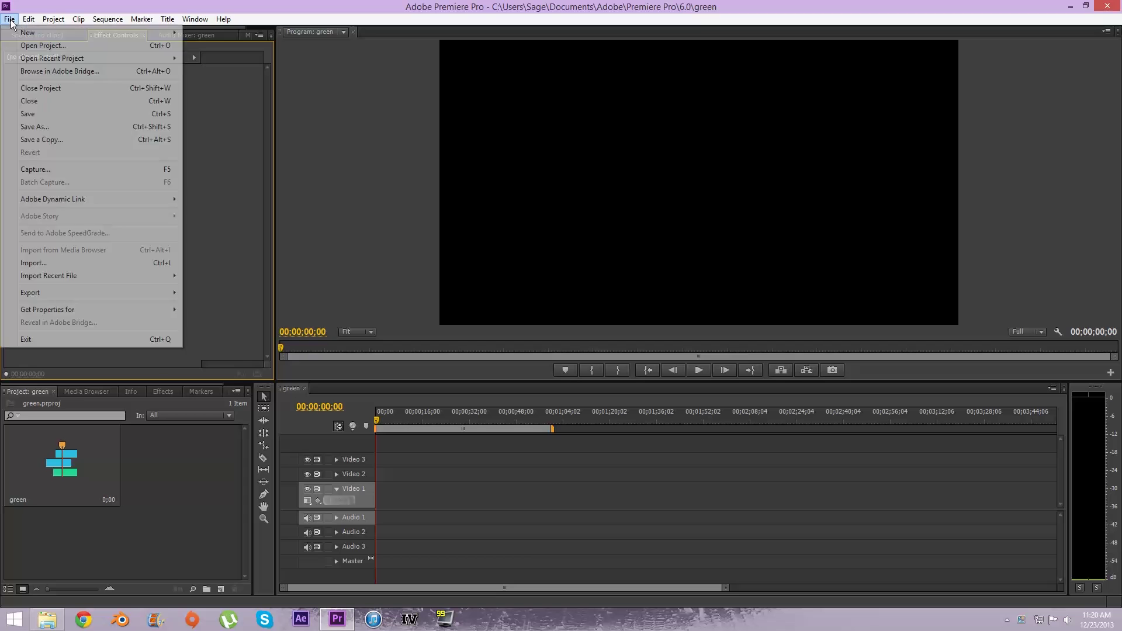
click(35, 263)
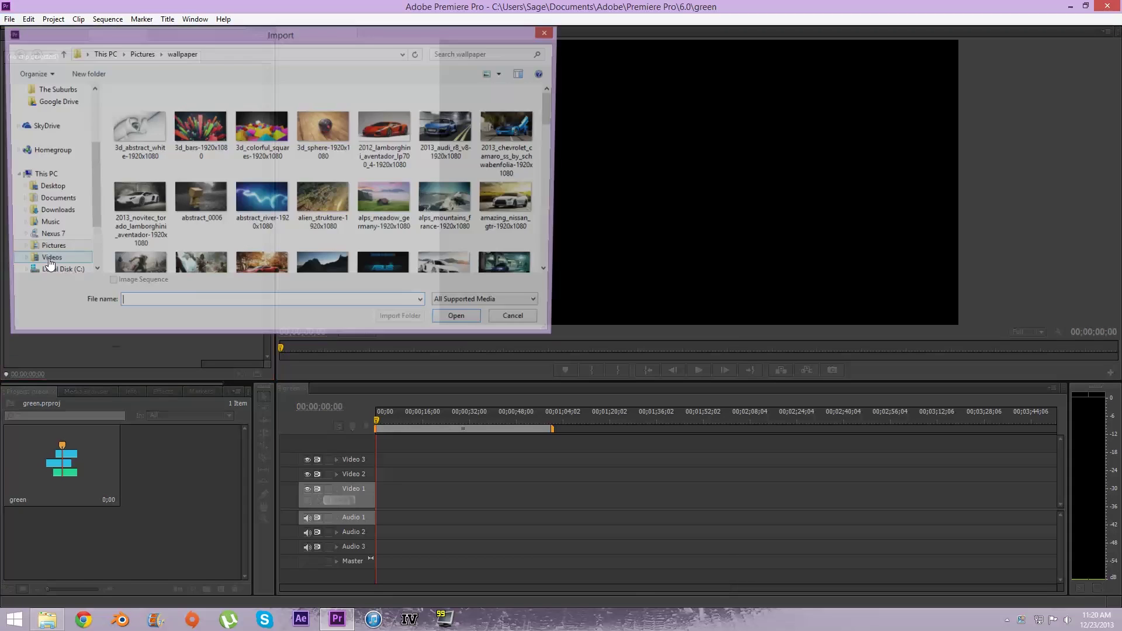
click(44, 261)
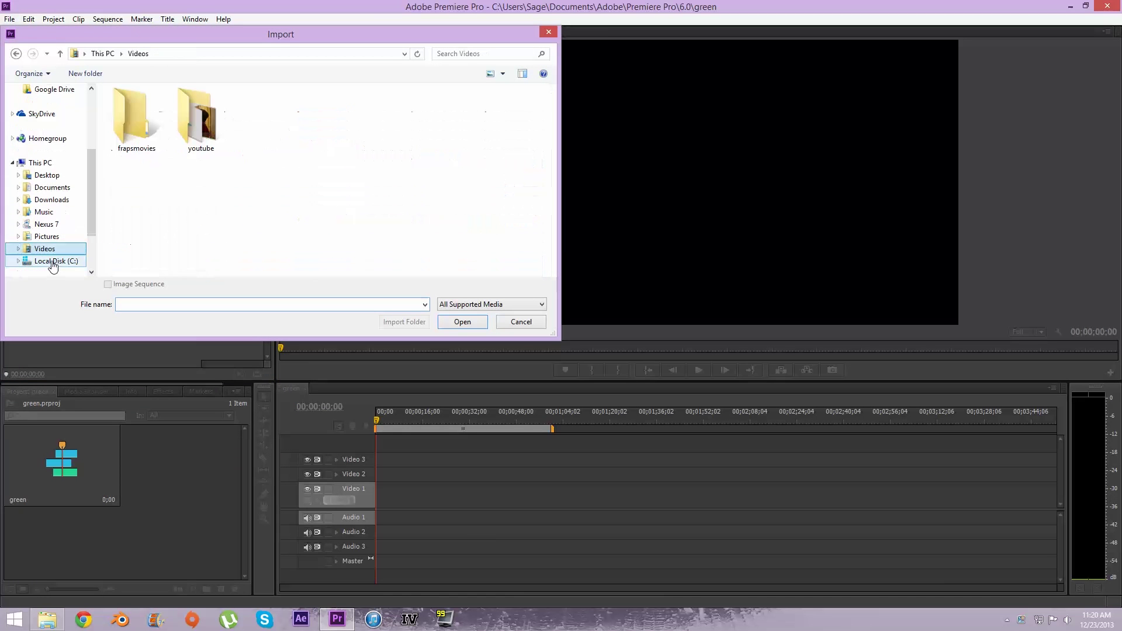
double_click(133, 132)
click(201, 114)
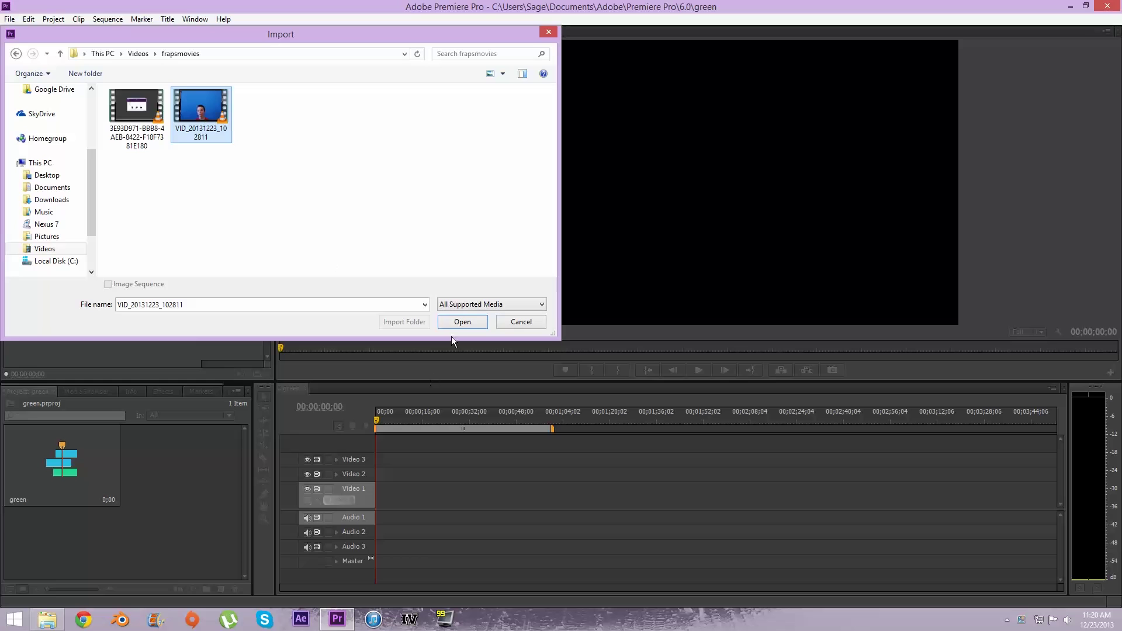
click(463, 323)
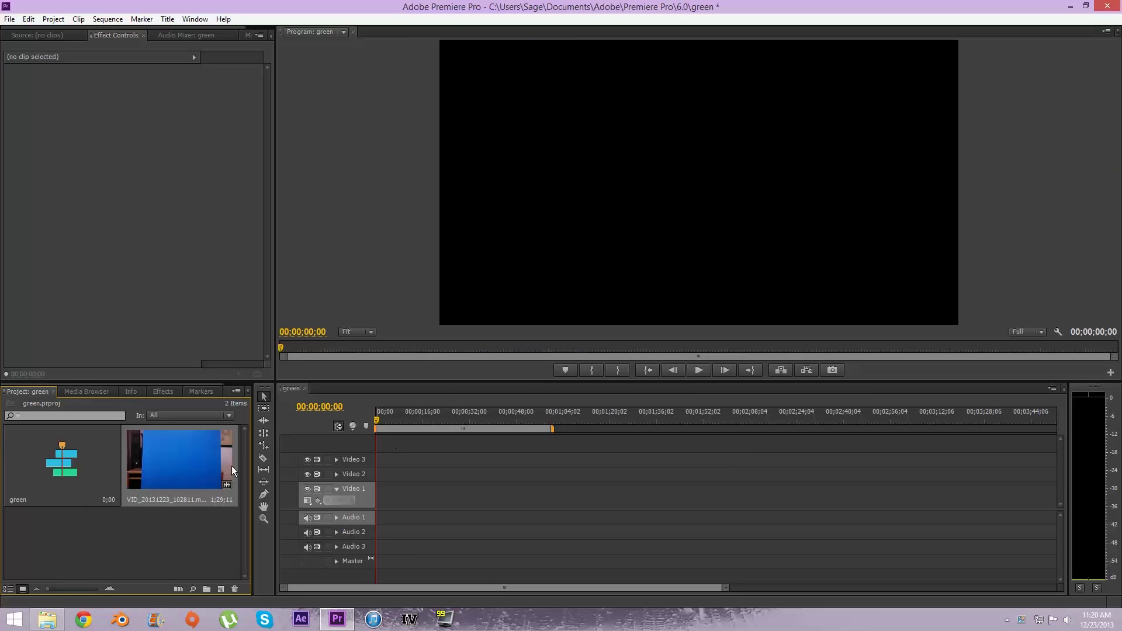
Step: Drop the blue-screen clip into the green sequence, match sequence settings, and scrub to 00:00:48:16
mouse_move(169, 461)
mouse_down()
mouse_move(342, 494)
mouse_move(385, 484)
mouse_up()
click(555, 332)
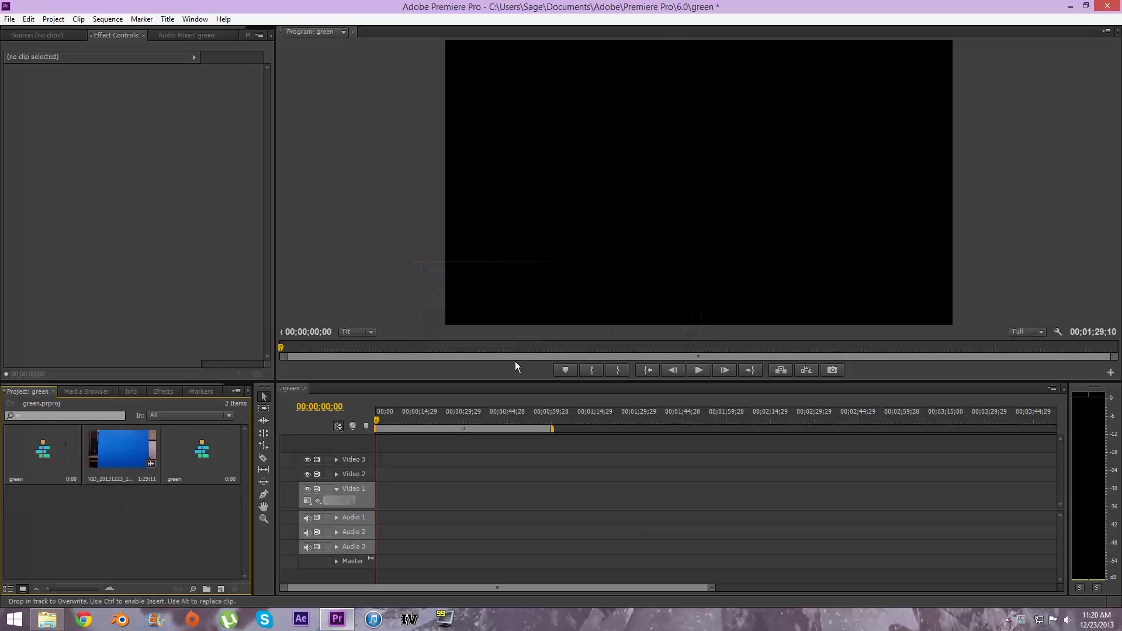
drag(378, 423, 517, 423)
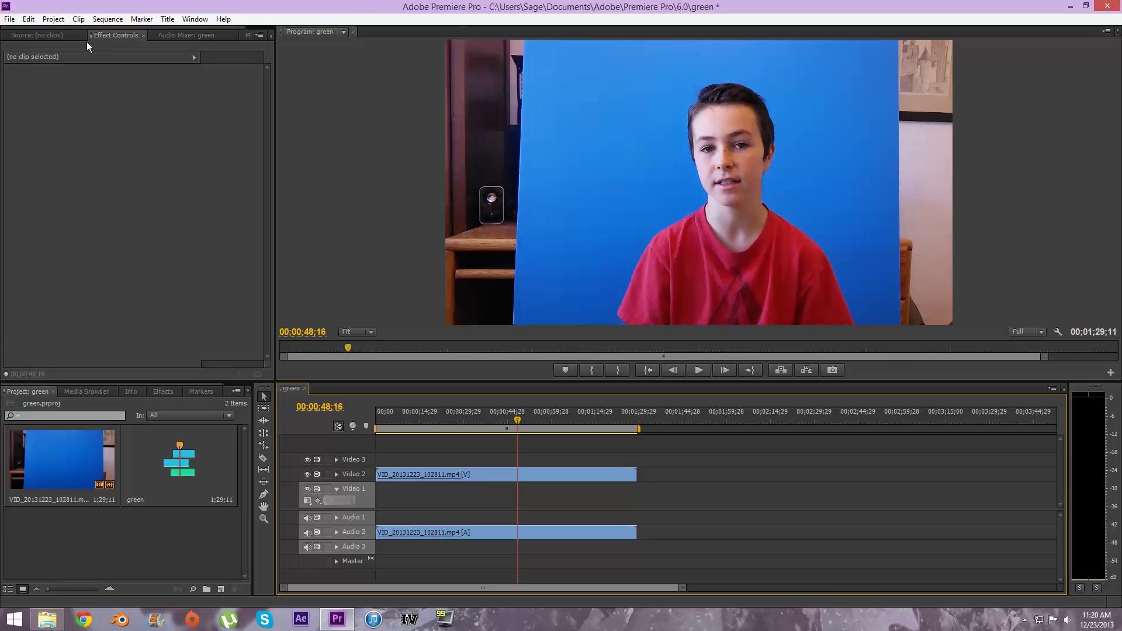
Step: Apply Four-Point Garbage Matte to the clip and pull all four corners inward past the room
click(166, 392)
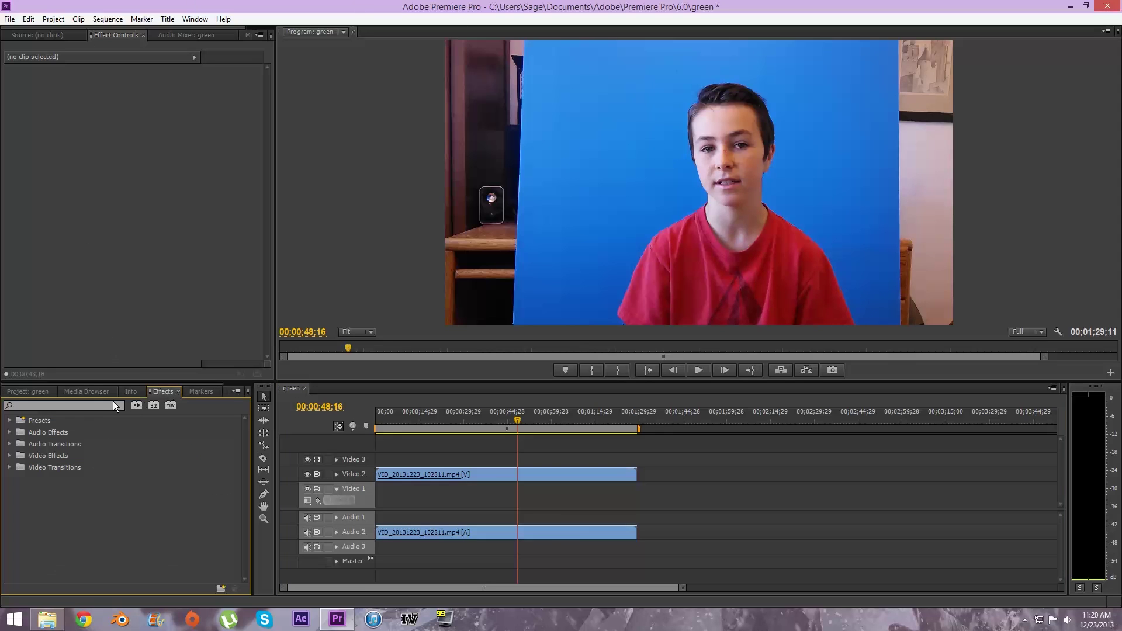
text(gar)
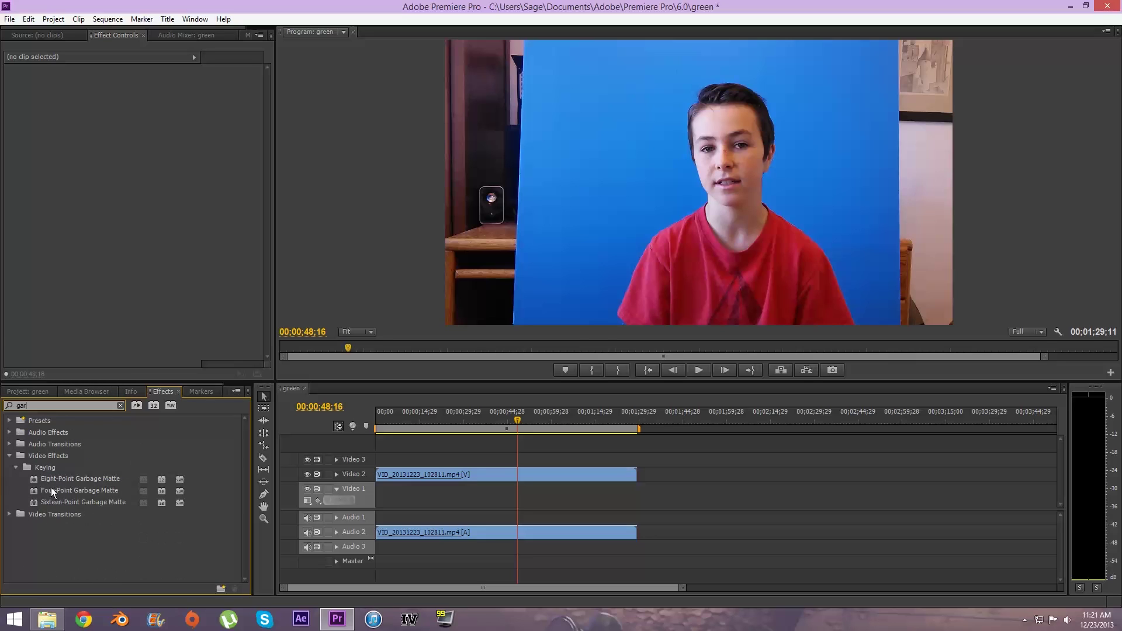
mouse_move(51, 487)
mouse_down()
mouse_move(179, 498)
mouse_move(436, 480)
mouse_up()
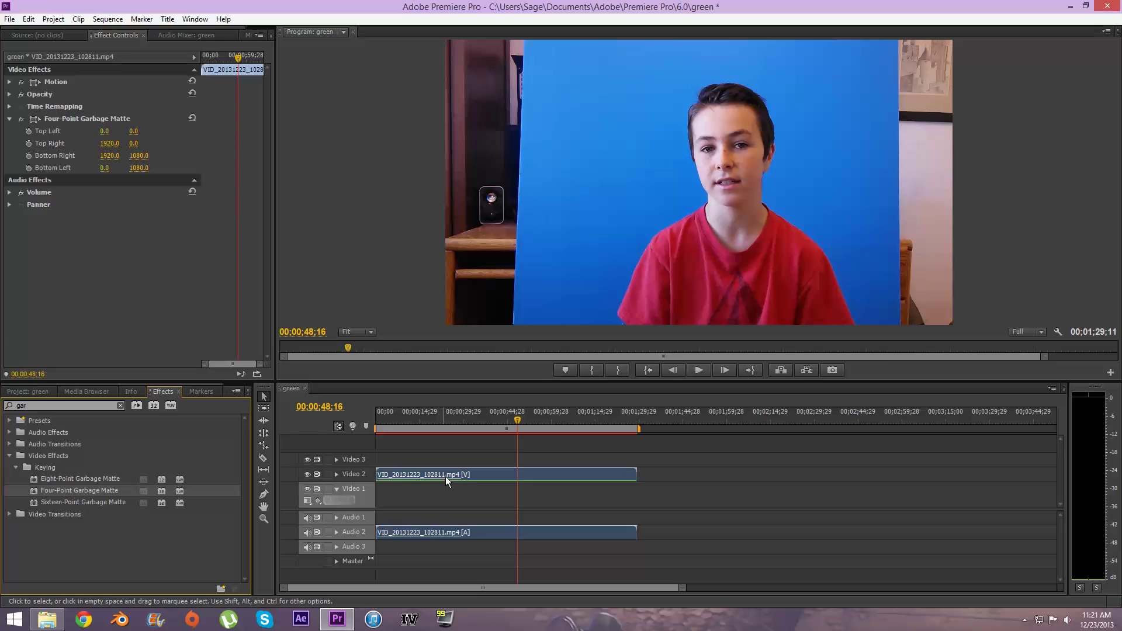
click(66, 118)
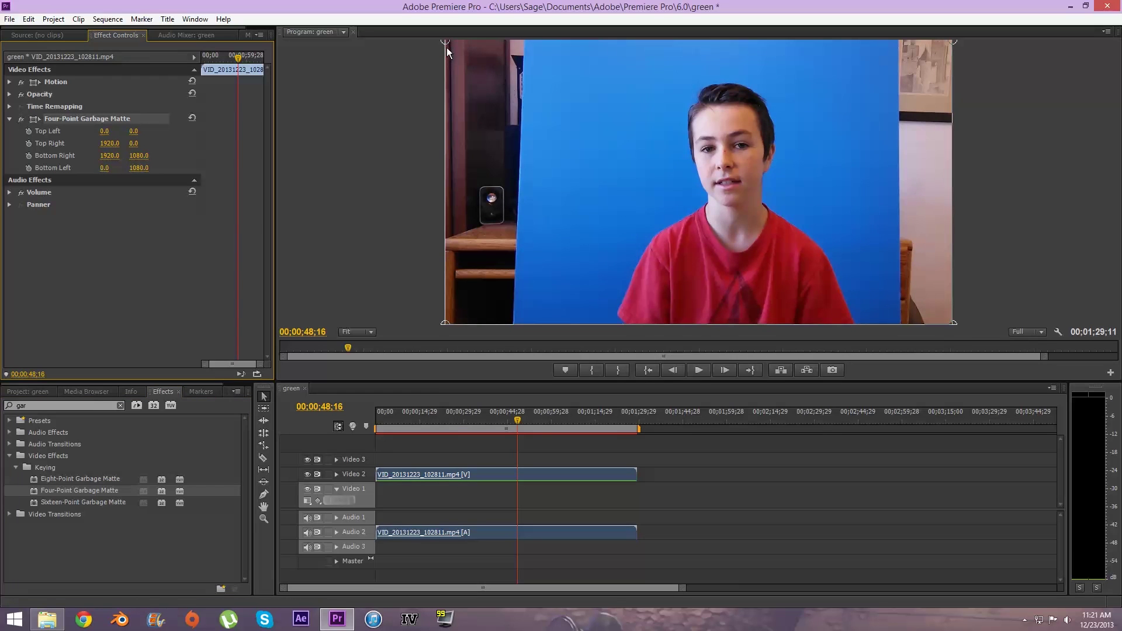
drag(447, 43, 530, 24)
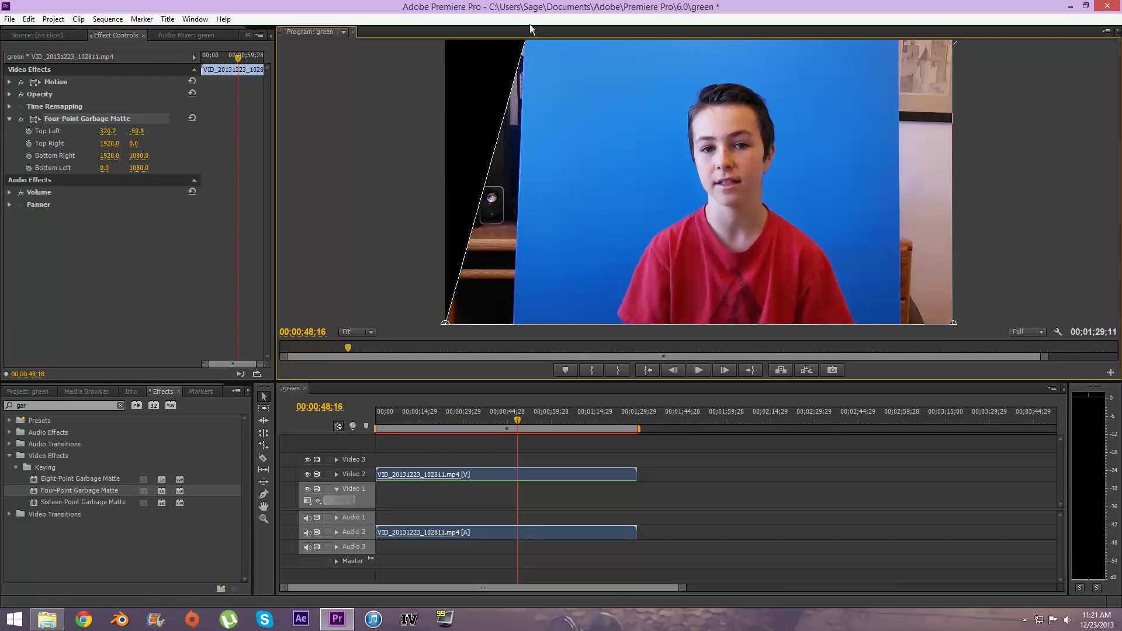
drag(446, 323, 516, 338)
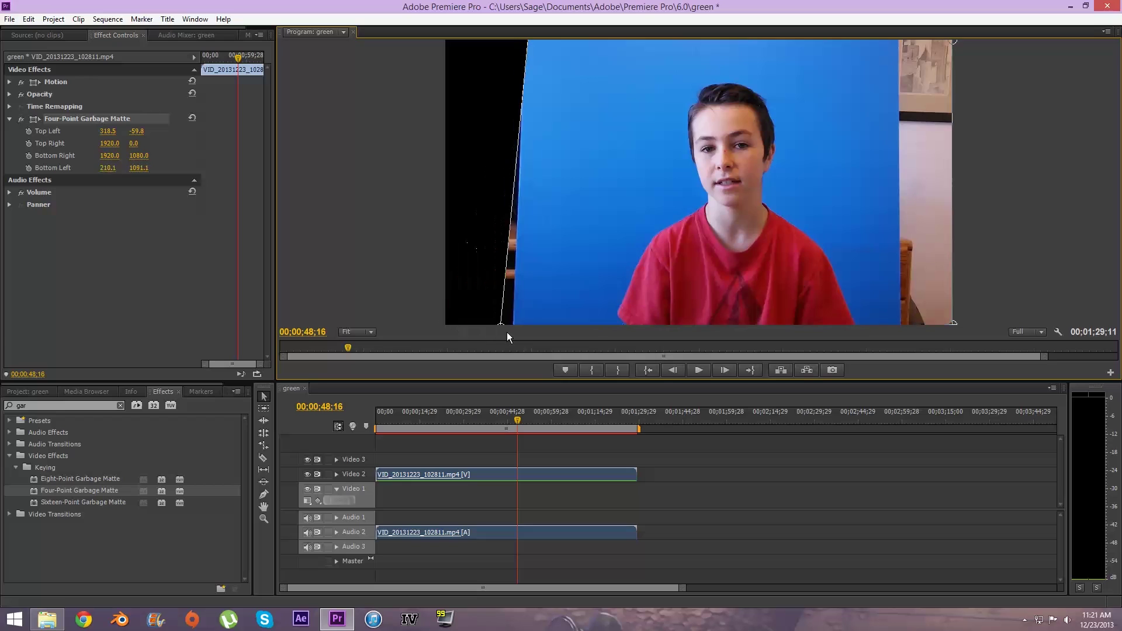
drag(953, 324, 896, 337)
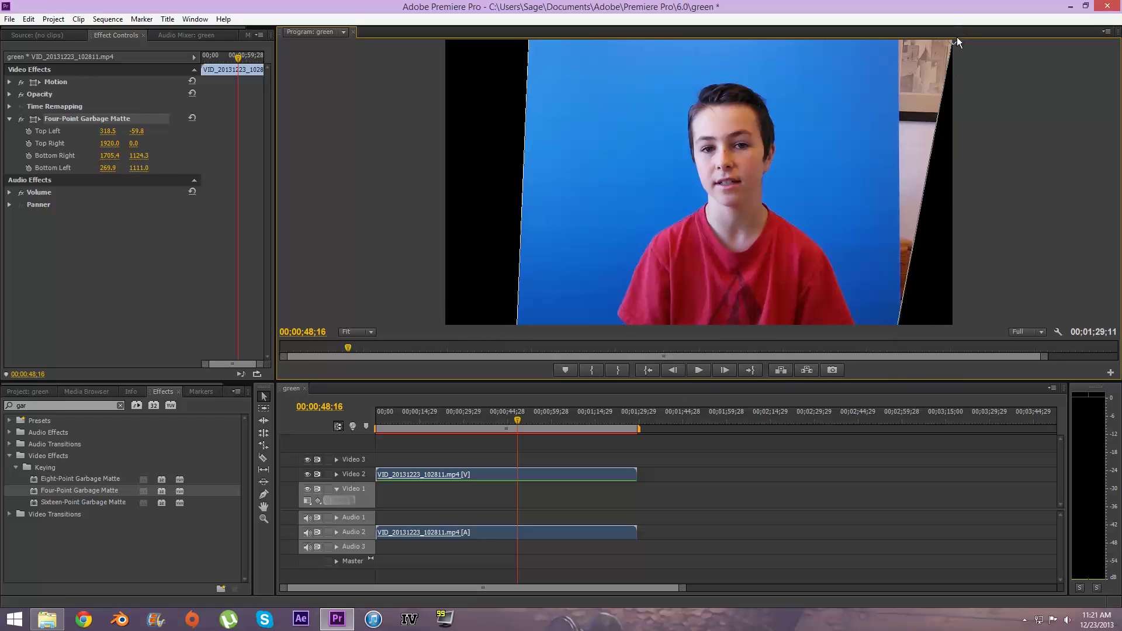
mouse_move(953, 40)
mouse_down()
mouse_move(906, 44)
mouse_move(889, 27)
mouse_up()
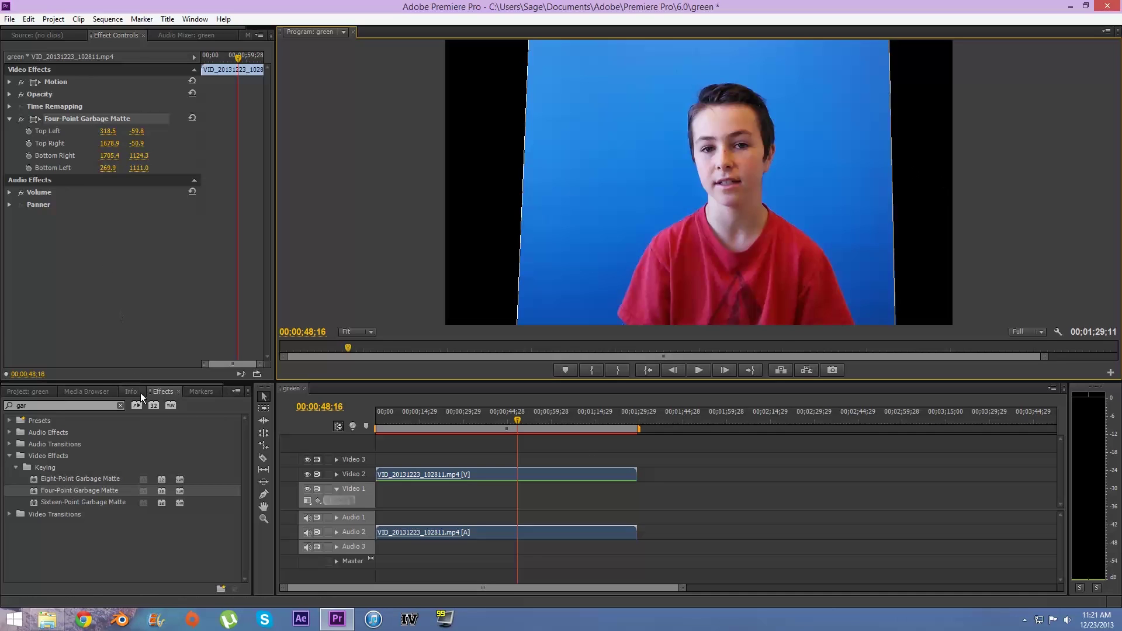
Step: Import neon_squares-1920x1080 from the Pictures > wallpaper folder
click(11, 19)
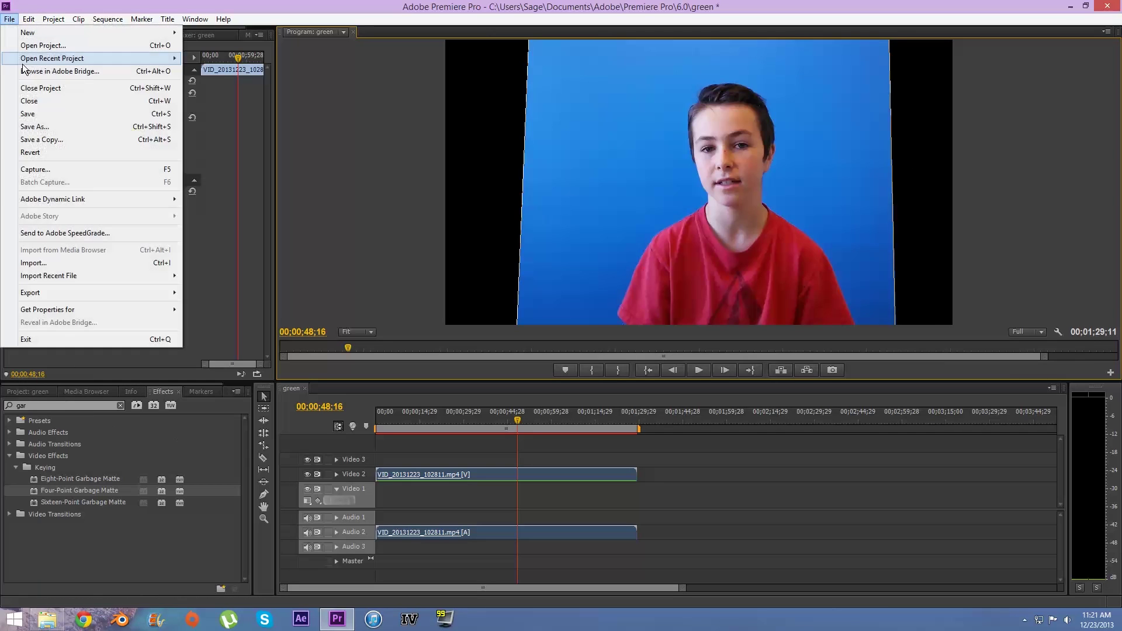
click(44, 263)
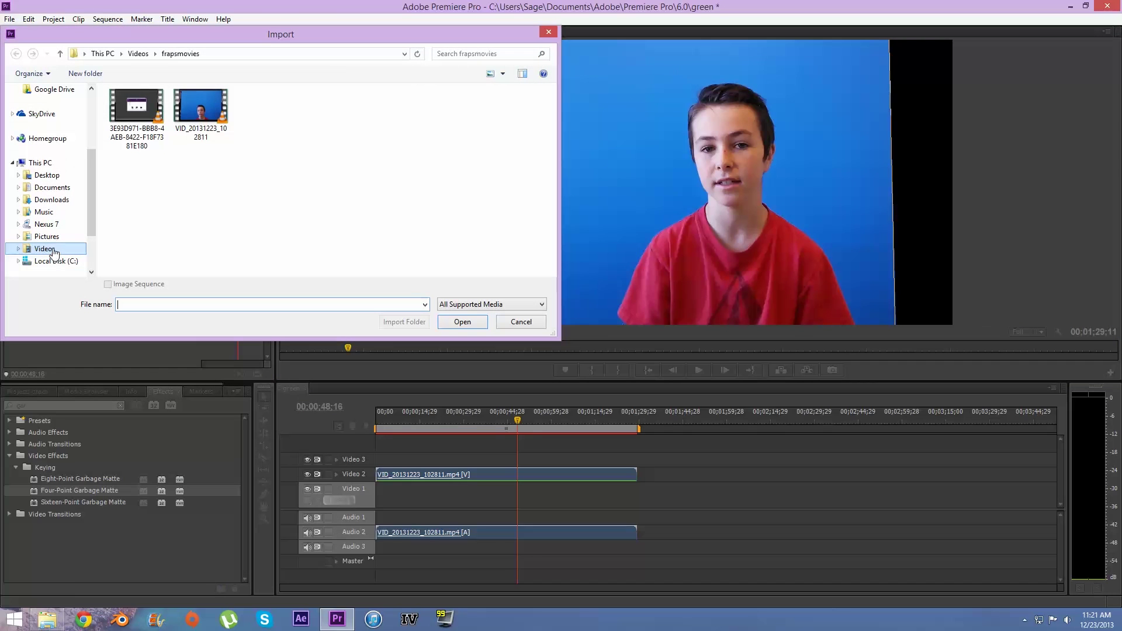
click(47, 237)
double_click(155, 192)
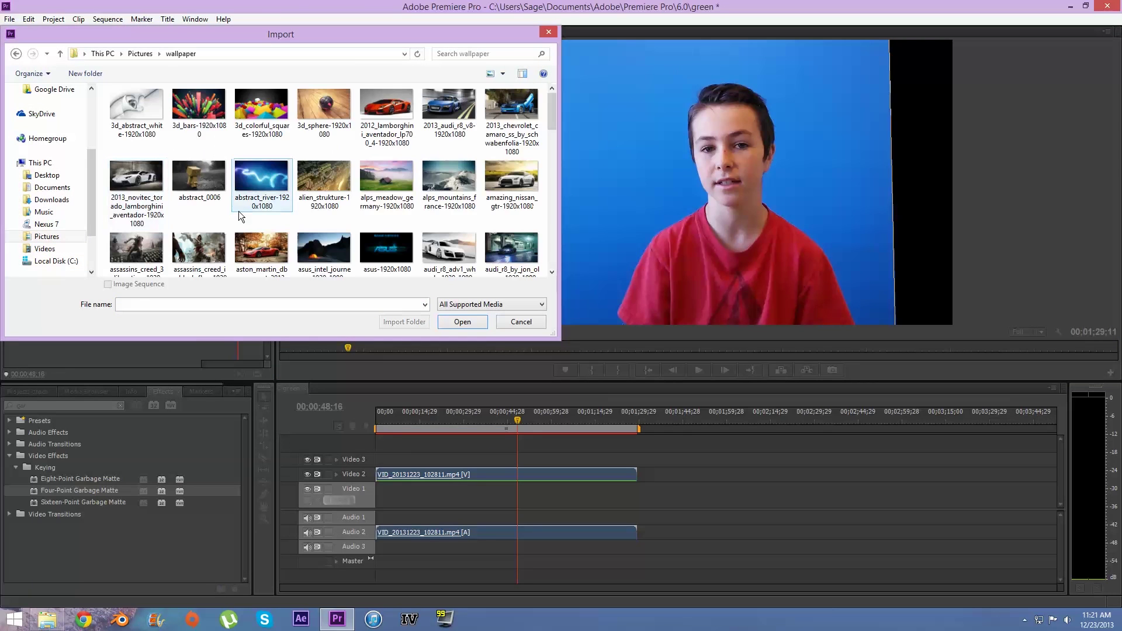
mouse_move(552, 123)
mouse_down()
mouse_move(543, 181)
mouse_move(556, 190)
mouse_move(551, 205)
mouse_up()
click(342, 239)
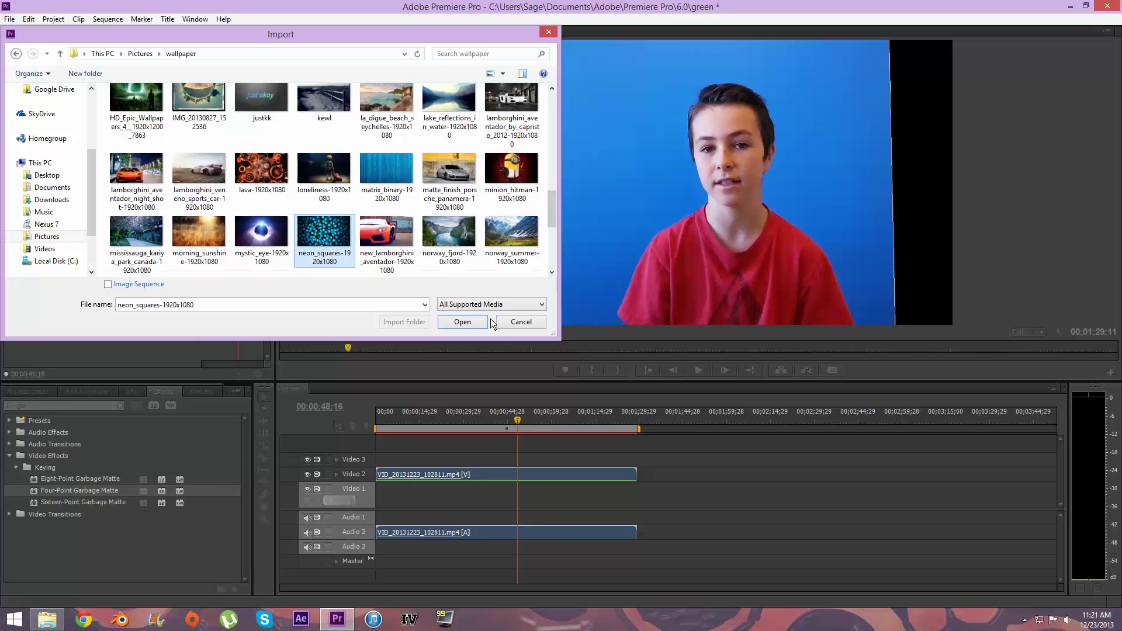
click(462, 321)
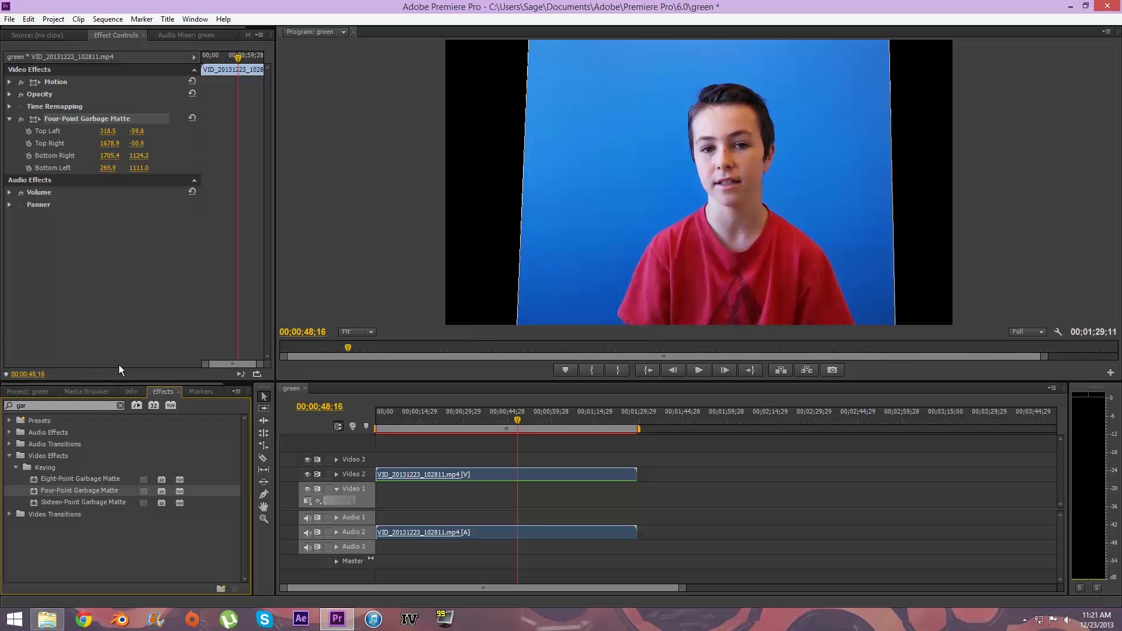
Step: Drag neon_squares-1920x1080 from the Project panel onto Video 1 beneath the blue-screen clip
click(37, 390)
mouse_move(219, 460)
mouse_down()
mouse_move(391, 507)
mouse_move(637, 509)
mouse_up()
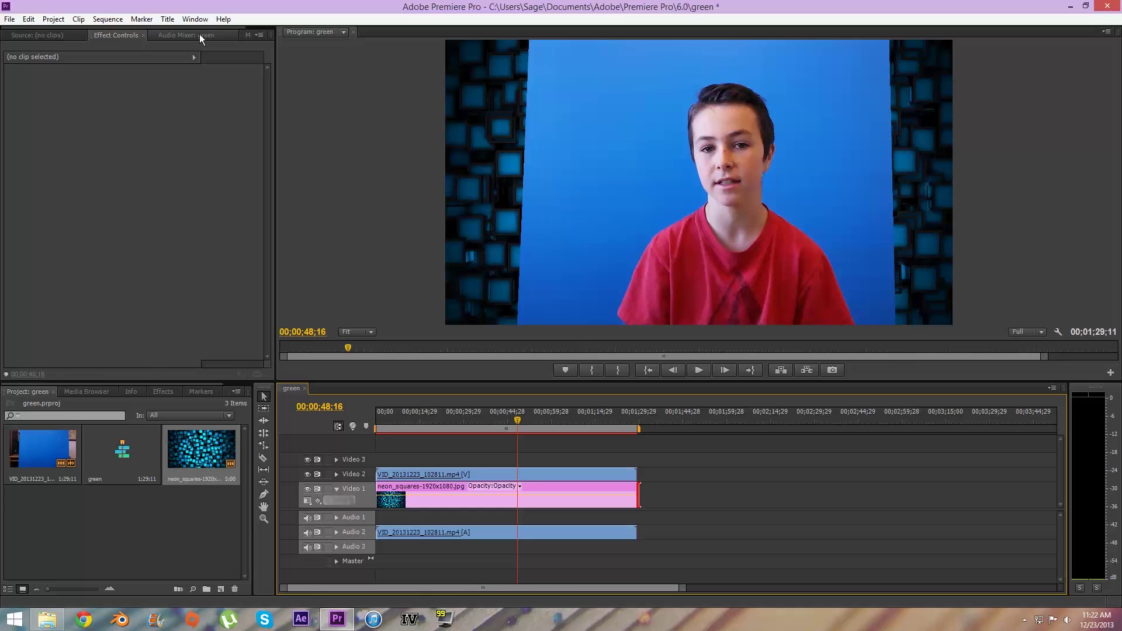
Step: Apply Ultra Key to the blue-screen clip and sample the blue backdrop as Key Color
click(165, 392)
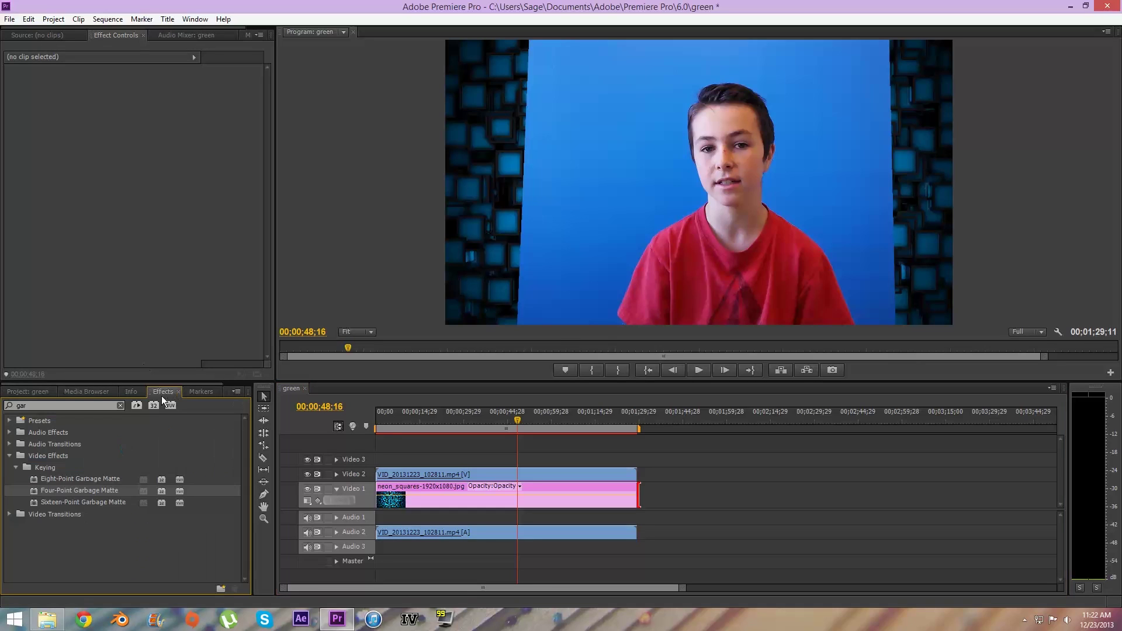
click(58, 406)
text(ultra)
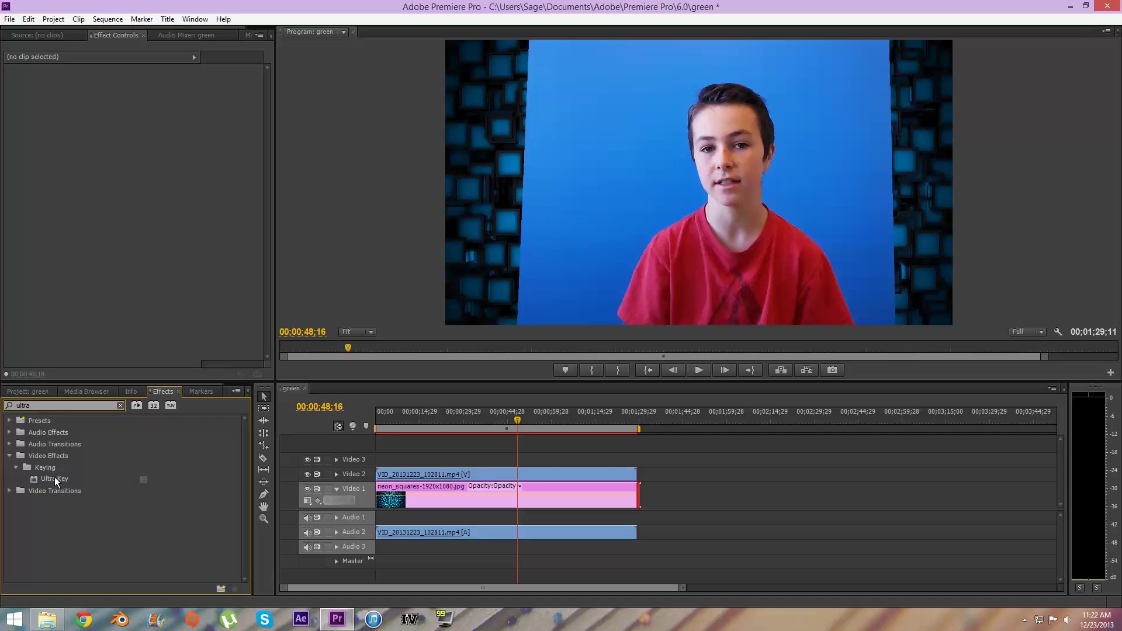
drag(54, 479, 448, 479)
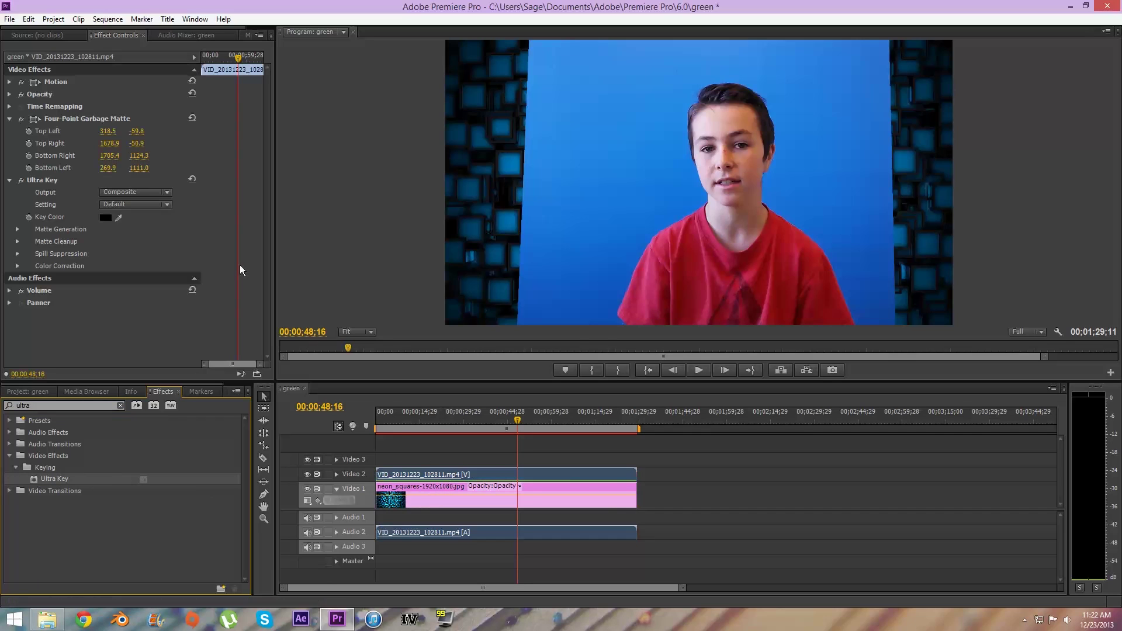
click(51, 179)
drag(127, 216, 887, 319)
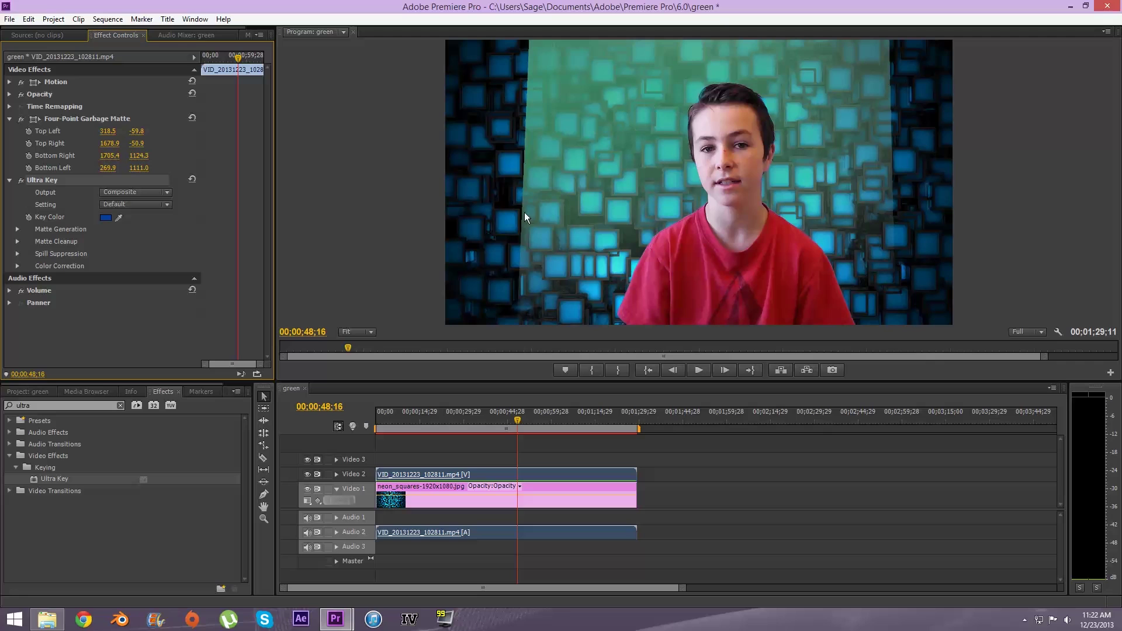
Step: Set Ultra Key's Matte Generation Pedestal to 100 and Highlight to 0
click(16, 229)
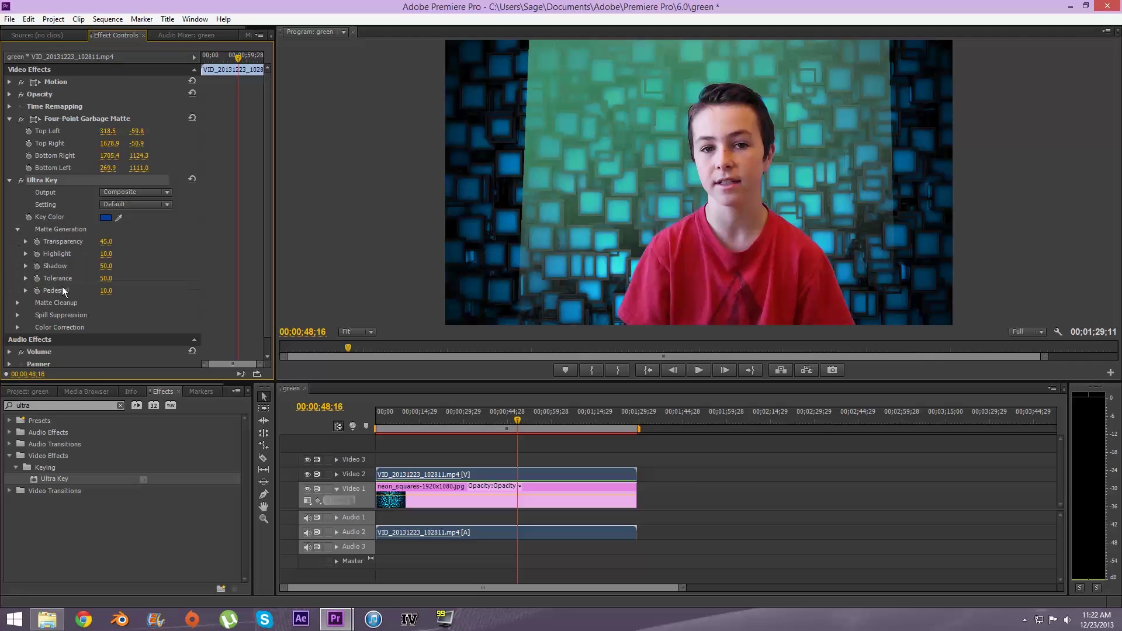
click(106, 290)
text(100)
key(Return)
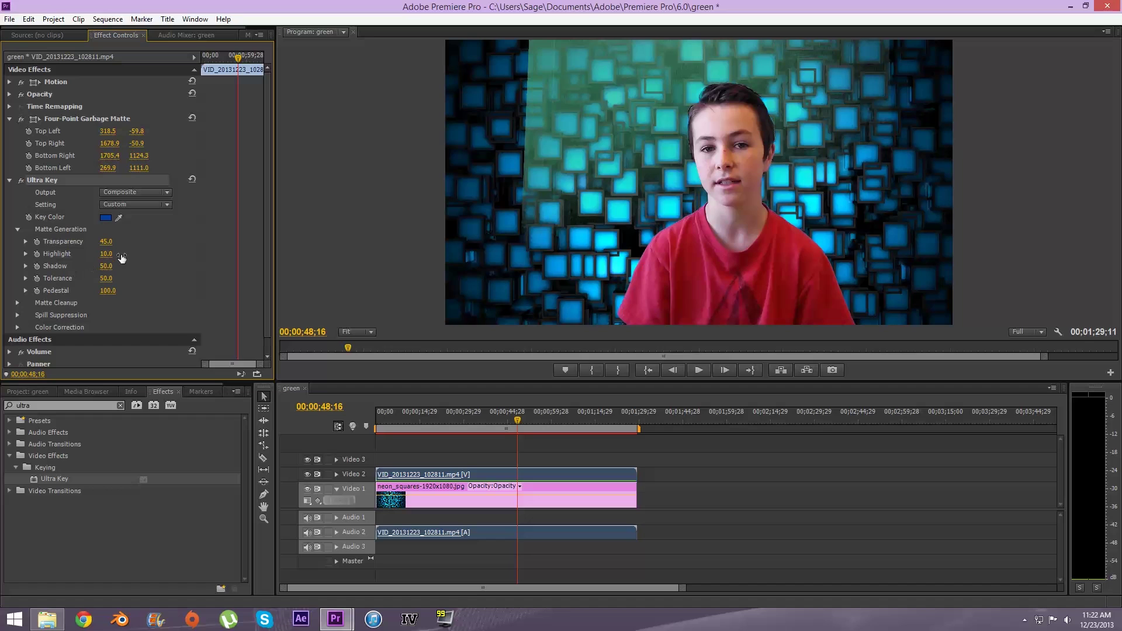
drag(107, 254, 98, 254)
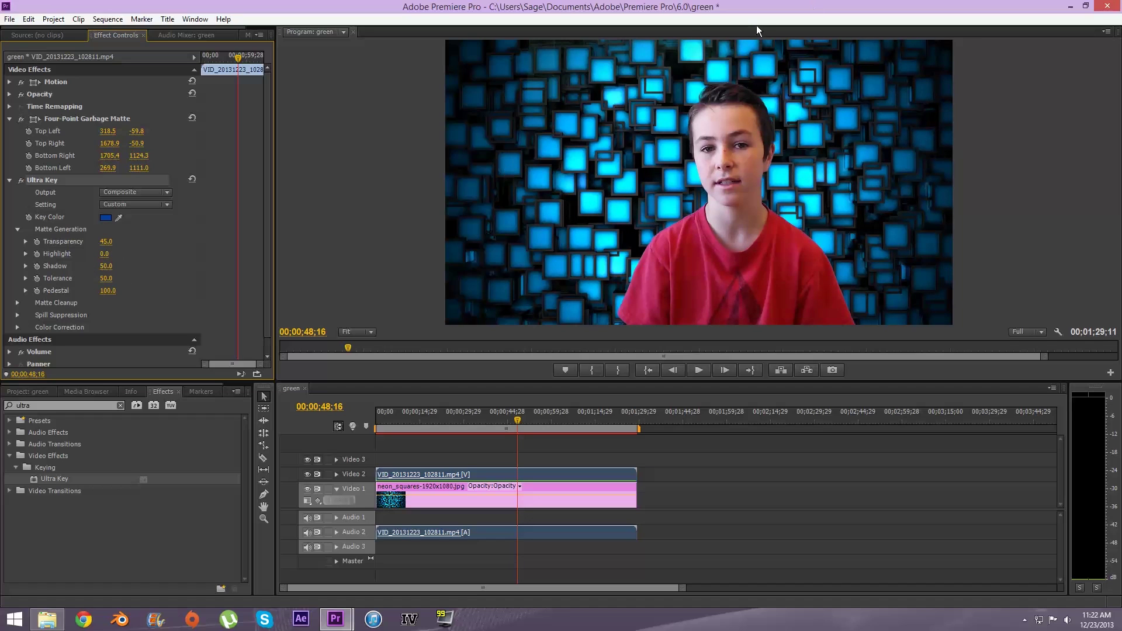
click(17, 231)
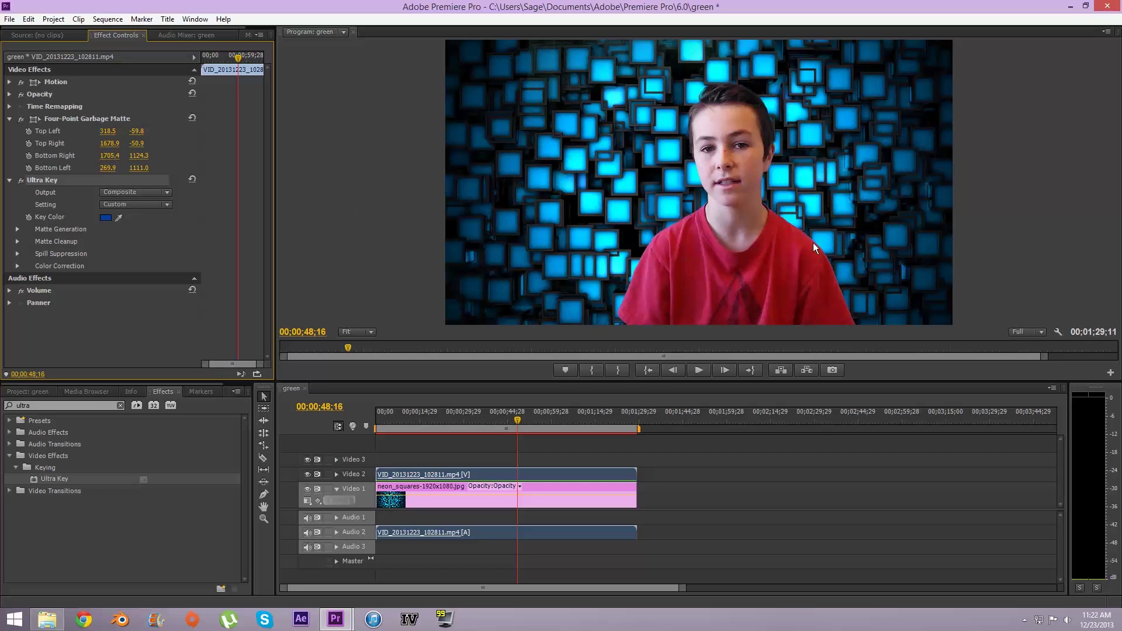
click(518, 420)
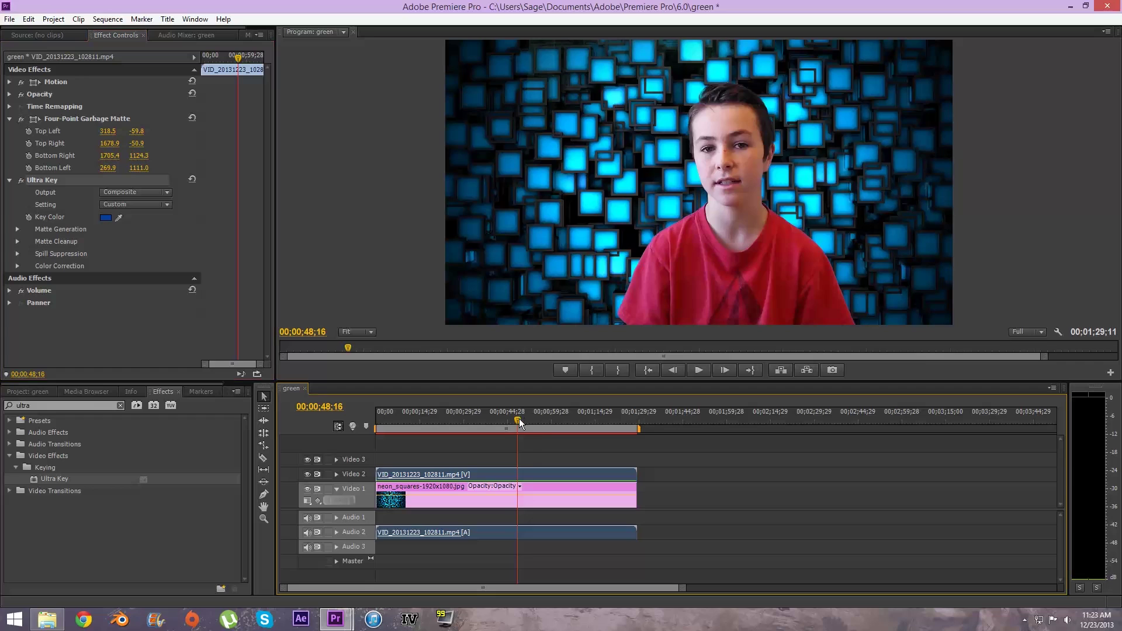
drag(520, 418, 531, 419)
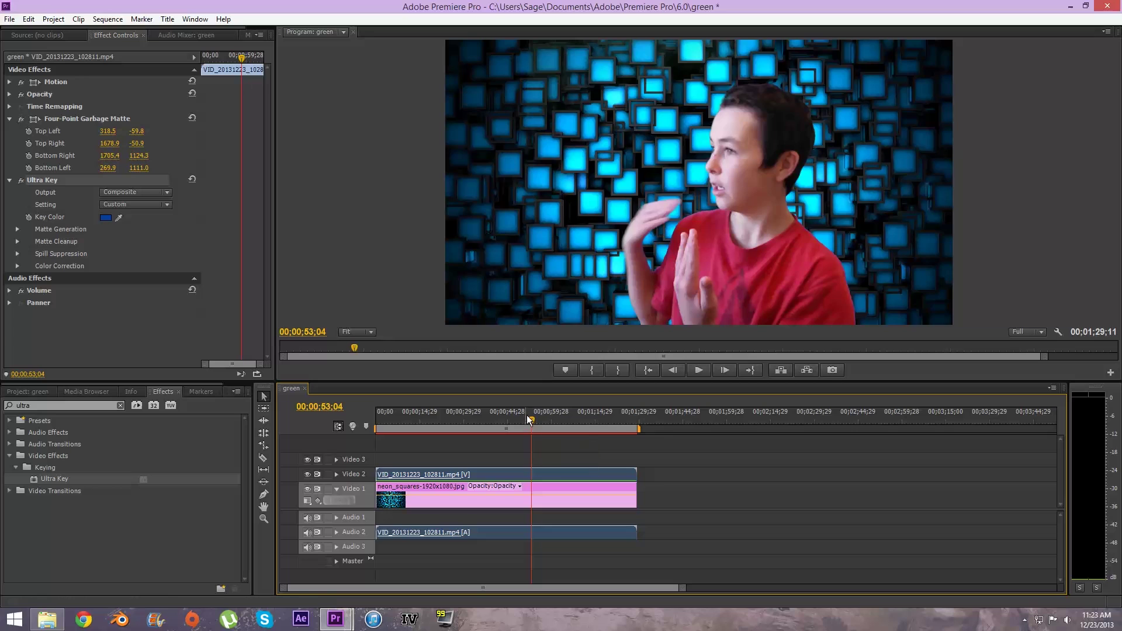
drag(528, 419, 578, 416)
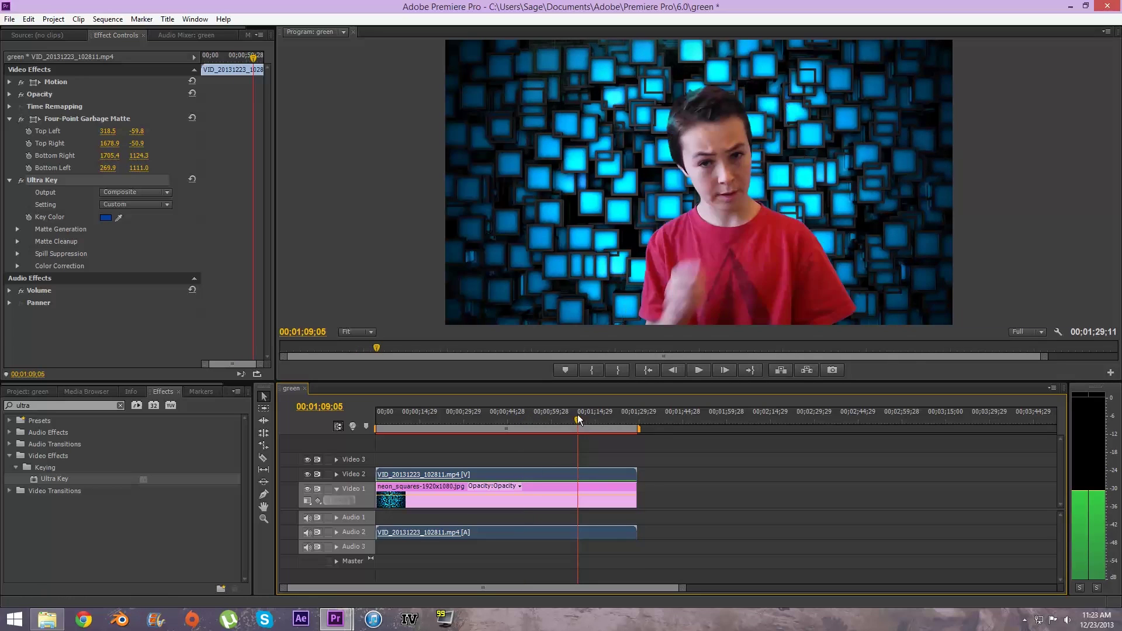